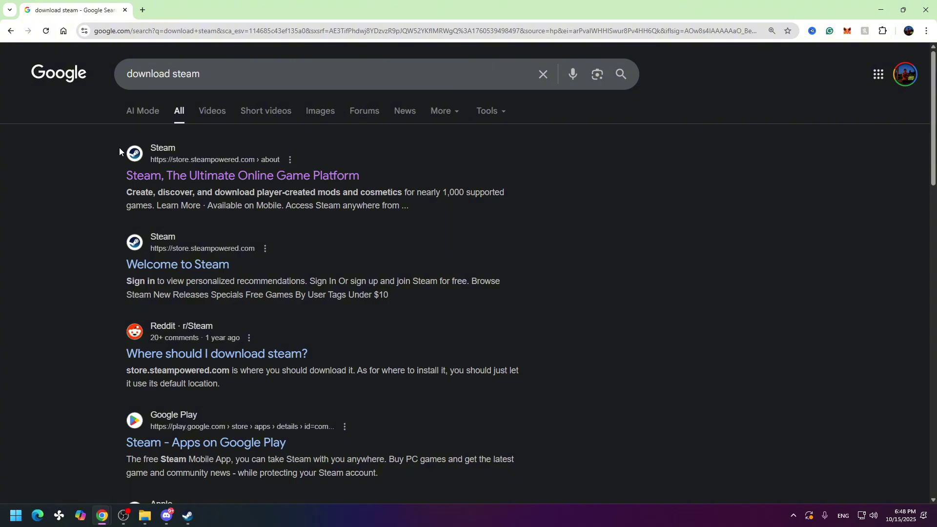
Open the official Steam about page from the 'download steam' results in a new tab.
drag(124, 73, 238, 71)
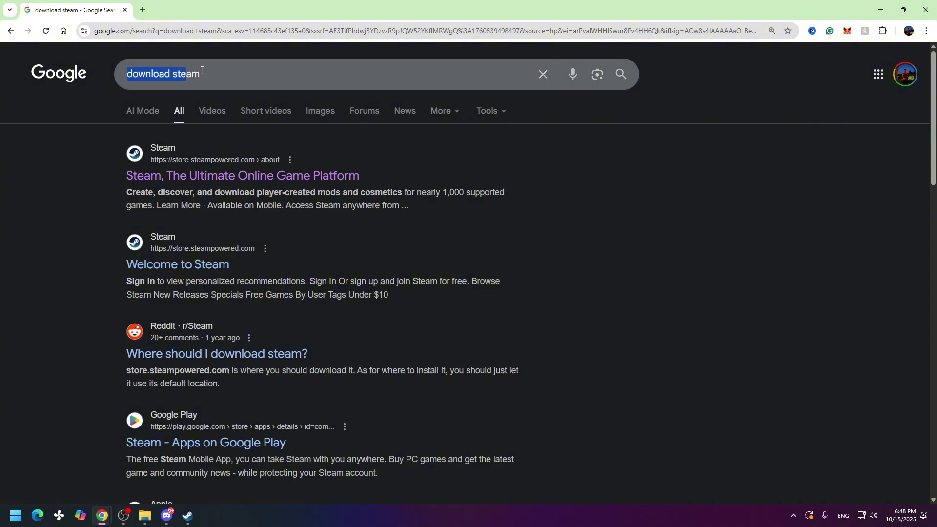
click(25, 157)
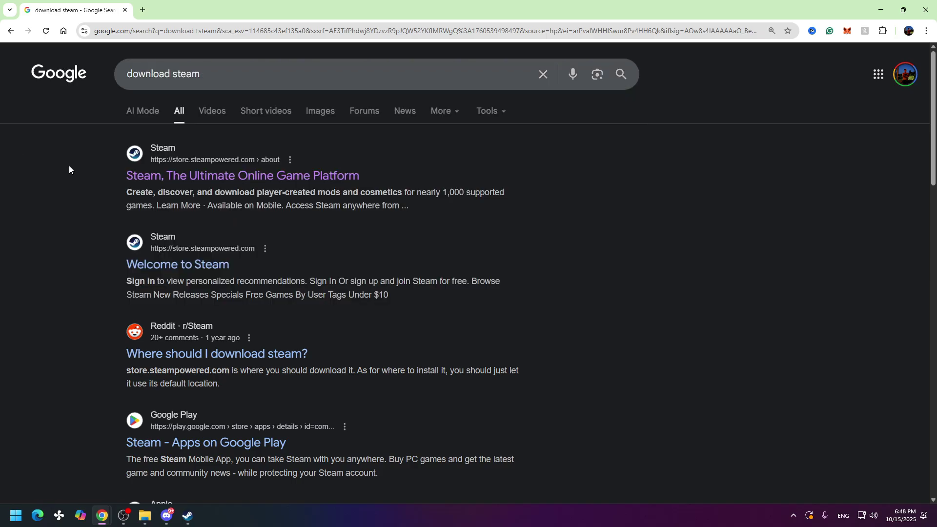
middle_click(164, 178)
click(183, 10)
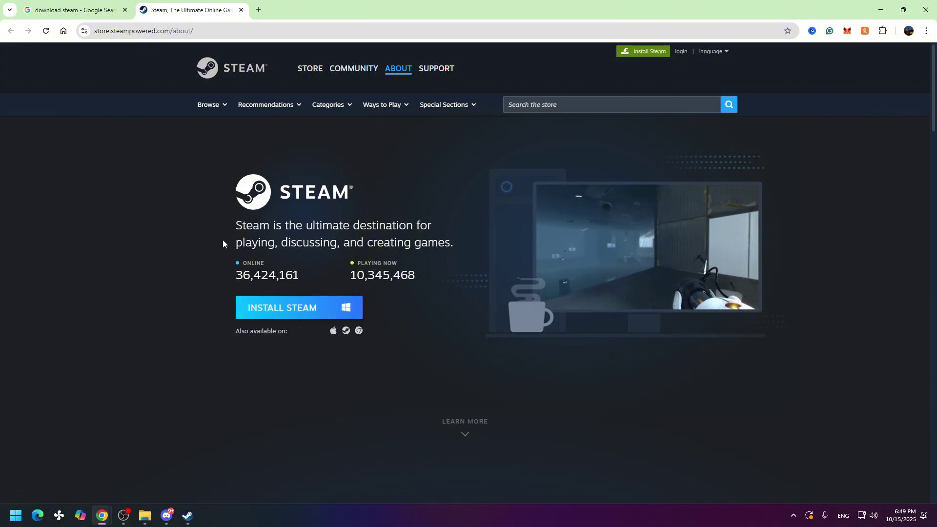
Switch to the Steam client and search the store for 'little'.
click(188, 516)
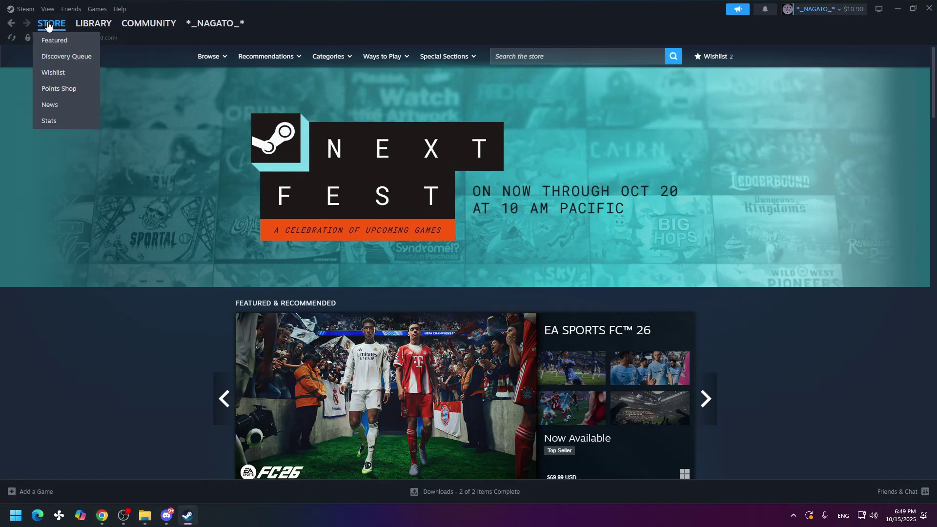
mouse_move(51, 23)
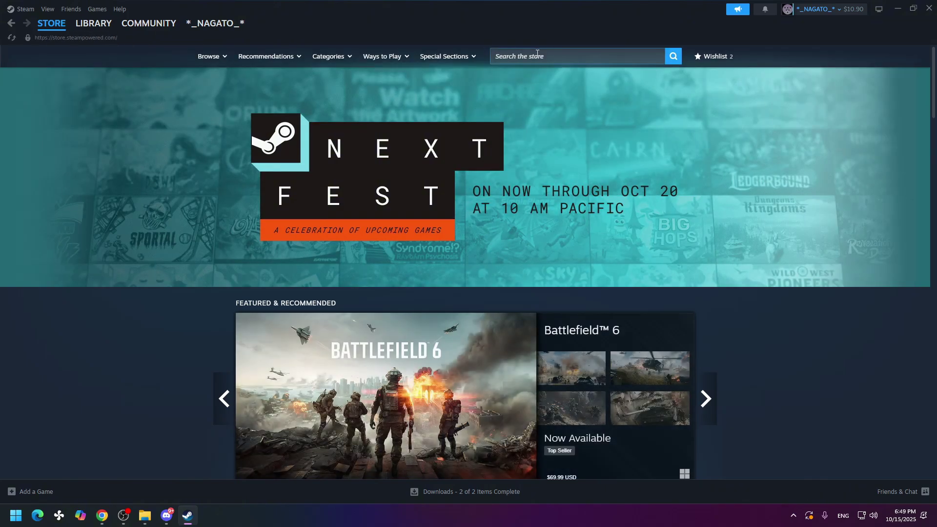
click(538, 56)
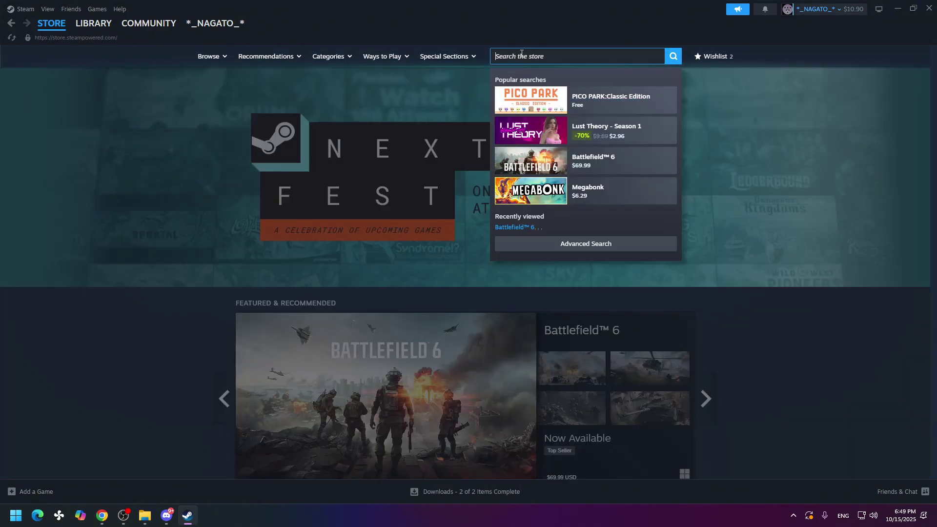
text(l)
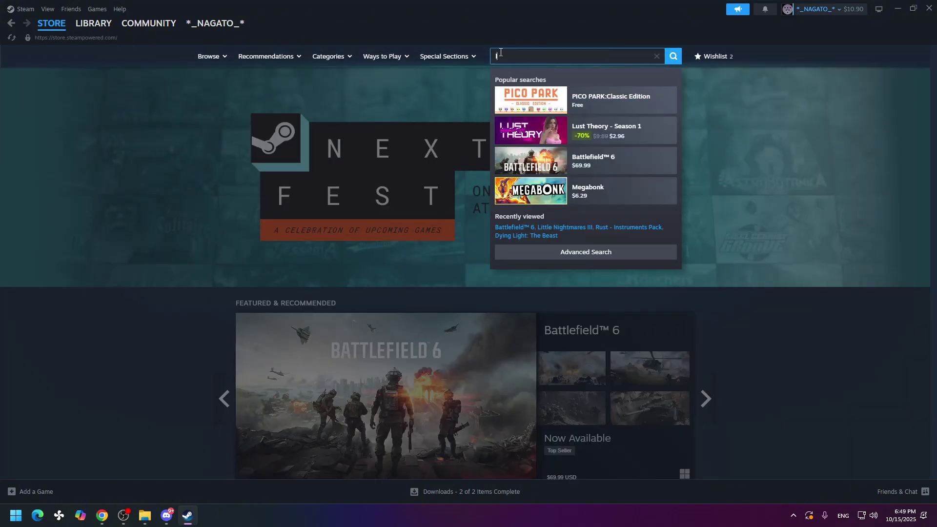
text(ittle)
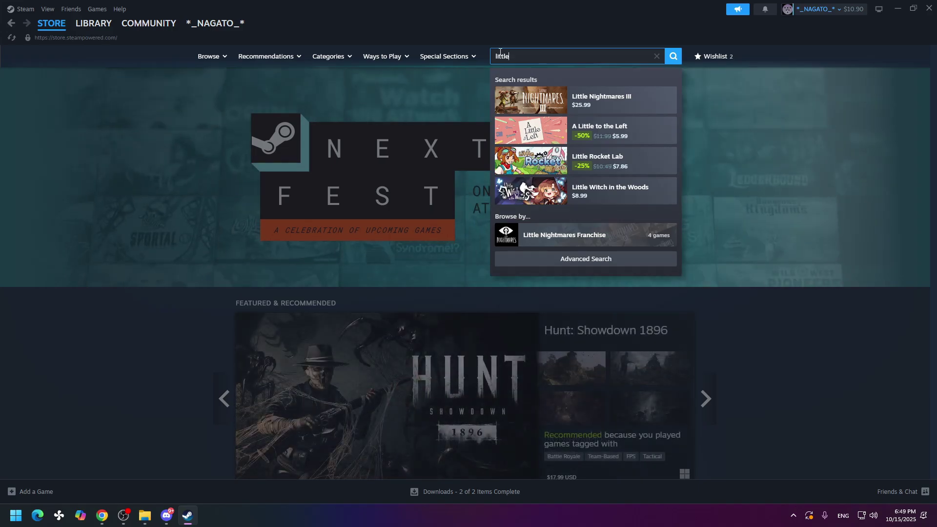
Open Little Nightmares III's store page and review the $25.99 and $39.99 Deluxe options.
click(550, 103)
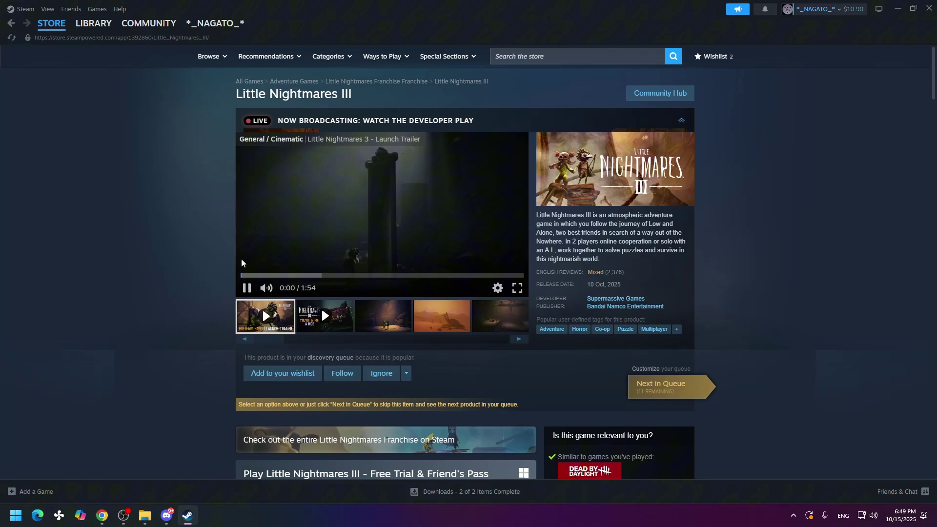
scroll(260, 425, down, 2)
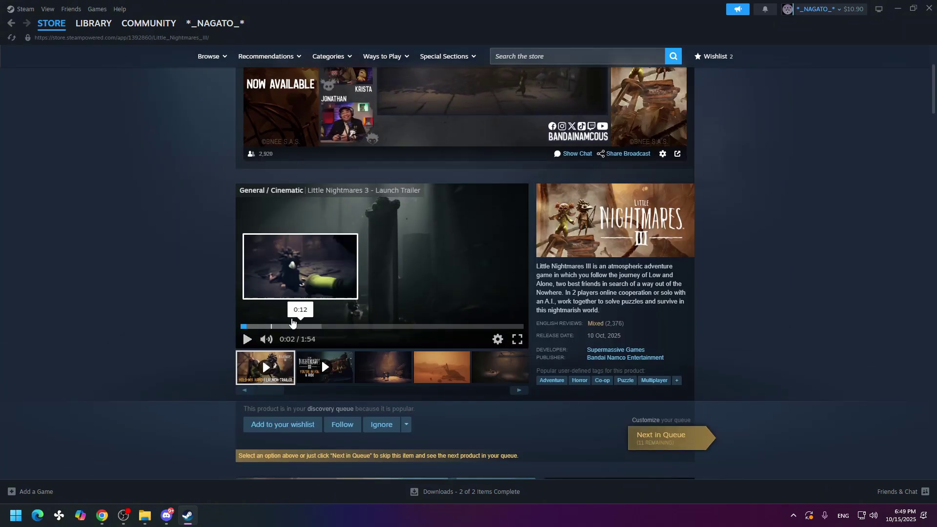
scroll(322, 358, down, 3)
scroll(320, 229, down, 1)
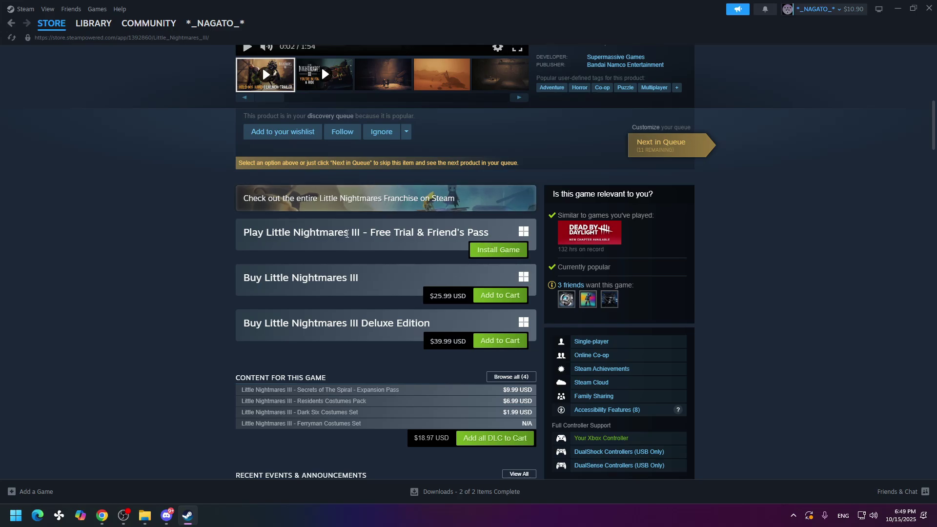
scroll(457, 193, down, 1)
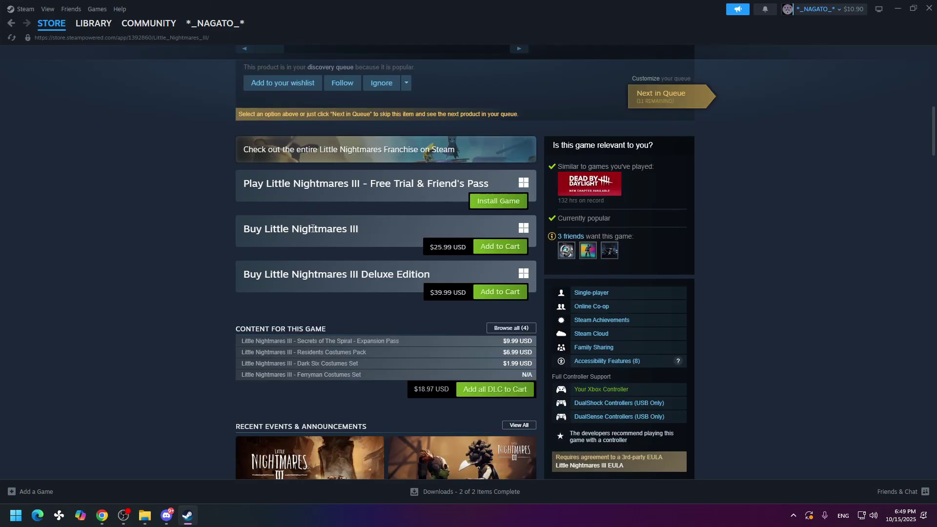
drag(247, 229, 359, 229)
click(337, 230)
scroll(447, 277, down, 1)
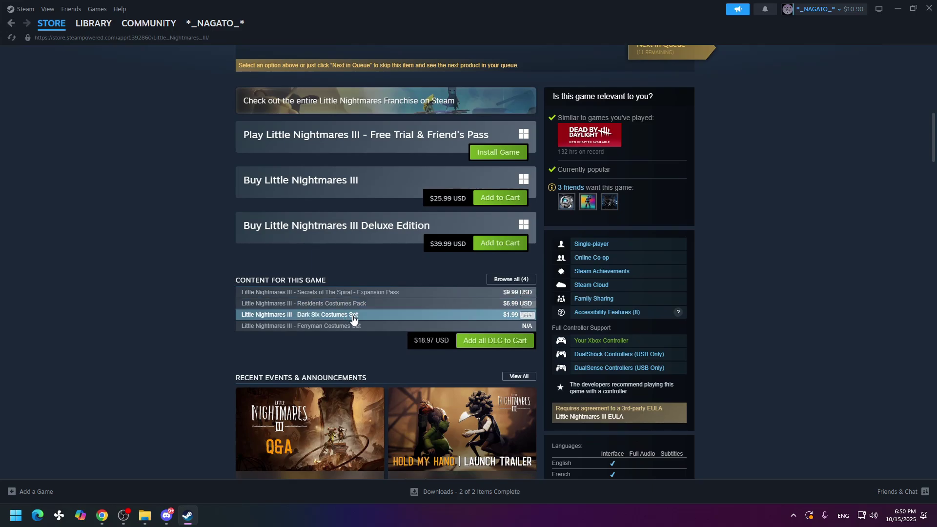
scroll(356, 296, up, 1)
scroll(331, 283, up, 1)
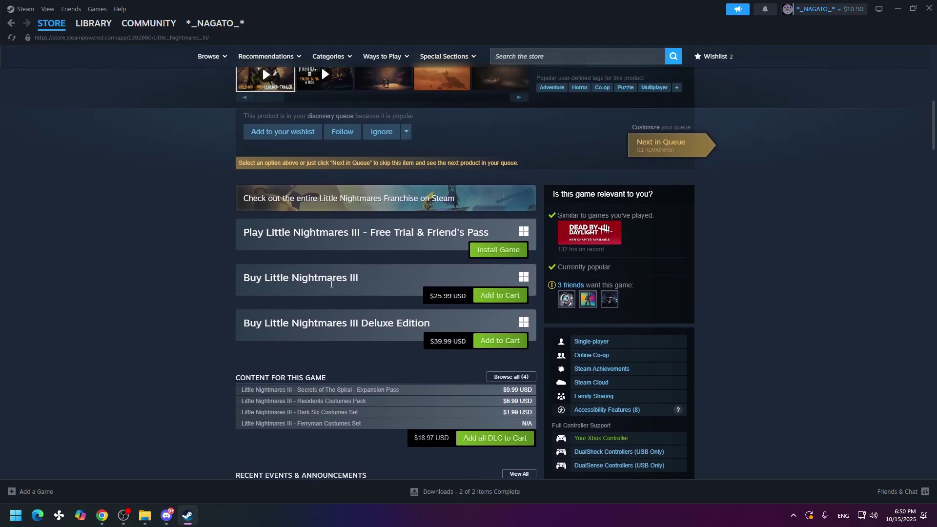
drag(247, 277, 364, 281)
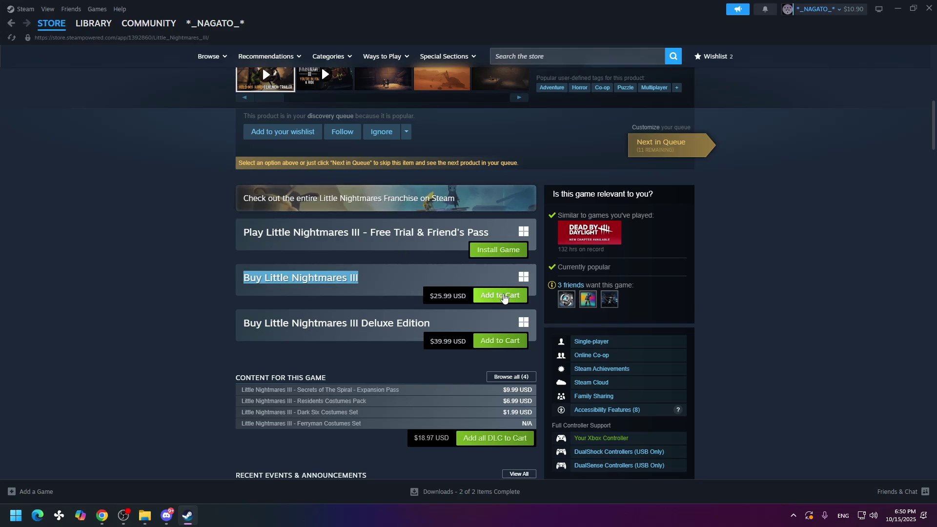
Add standard Little Nightmares III ($25.99) to the cart and view the cart.
click(506, 296)
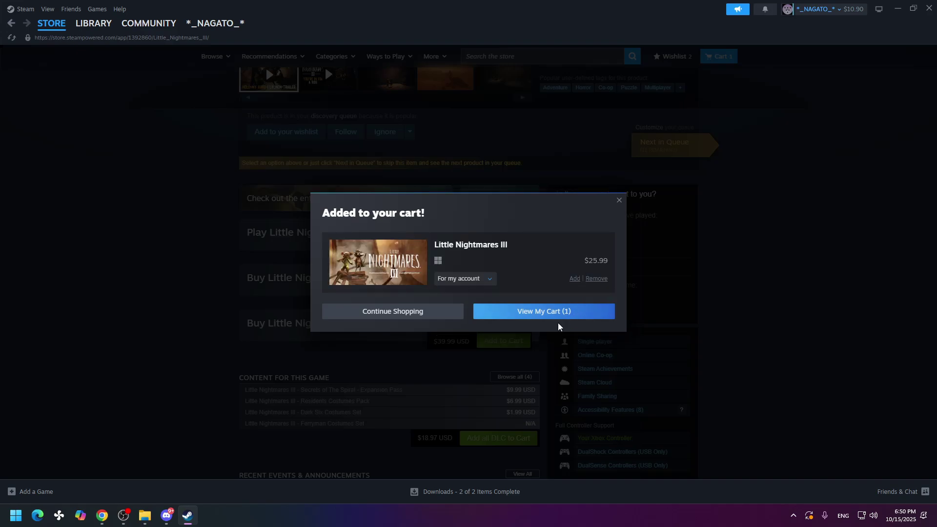
click(541, 313)
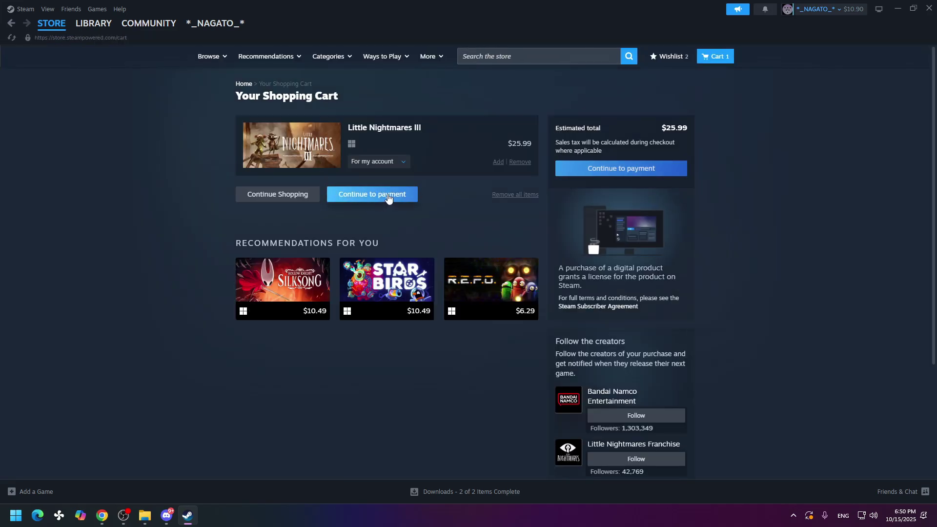
Continue to payment and keep My Visa as the payment method.
click(388, 198)
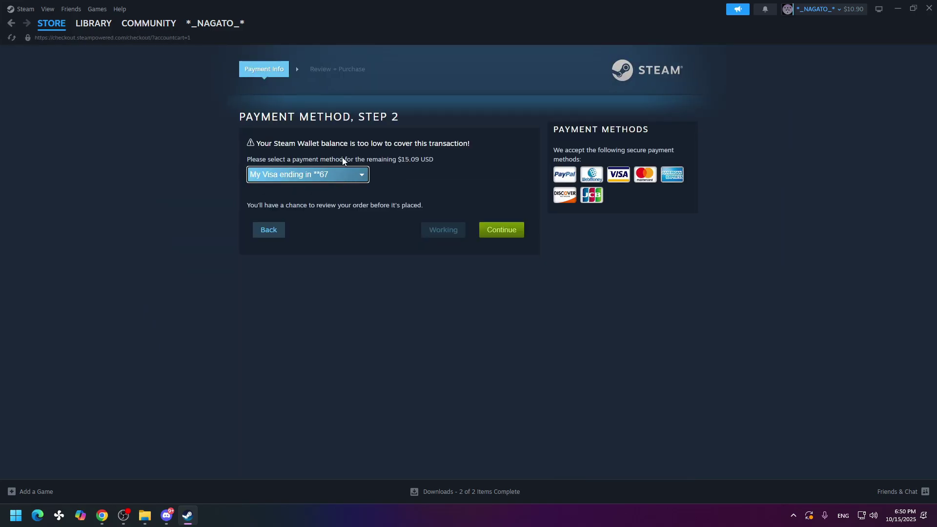
click(356, 175)
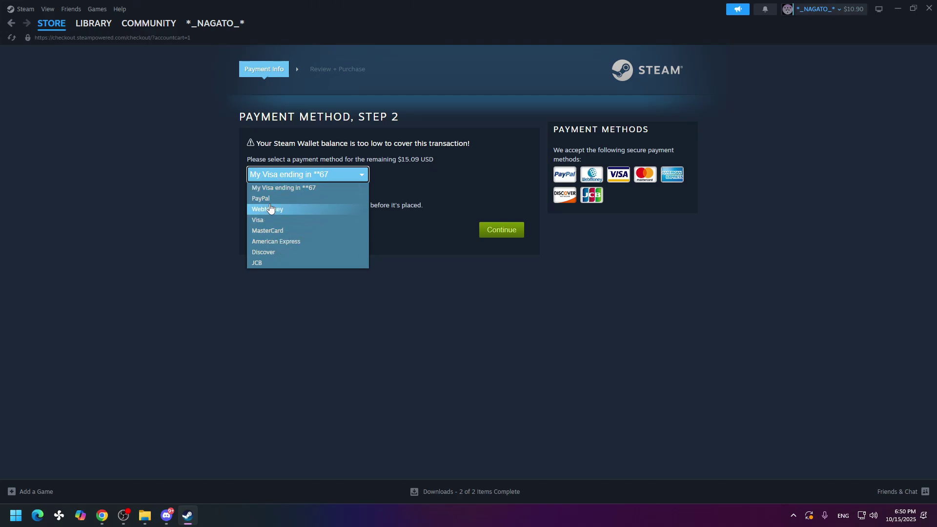
click(471, 176)
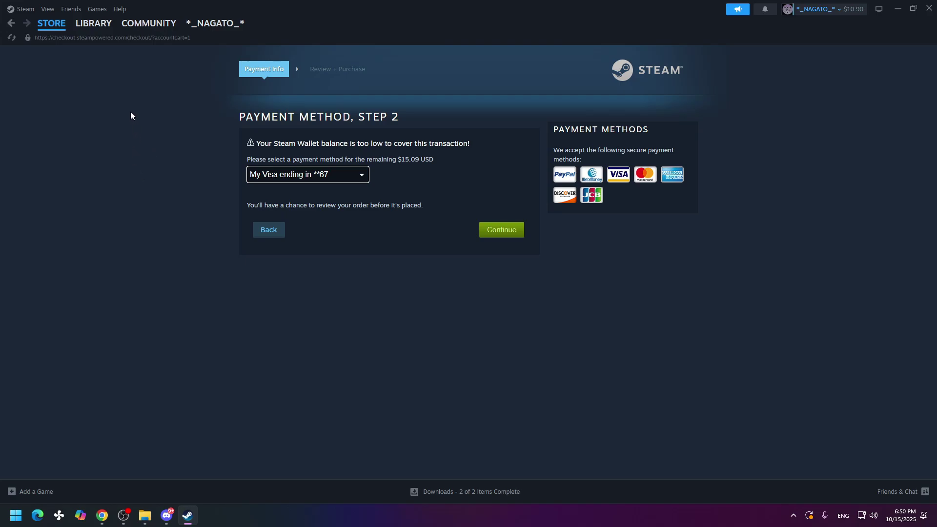
Go to the Steam Library home to see the game list.
click(99, 25)
mouse_move(94, 24)
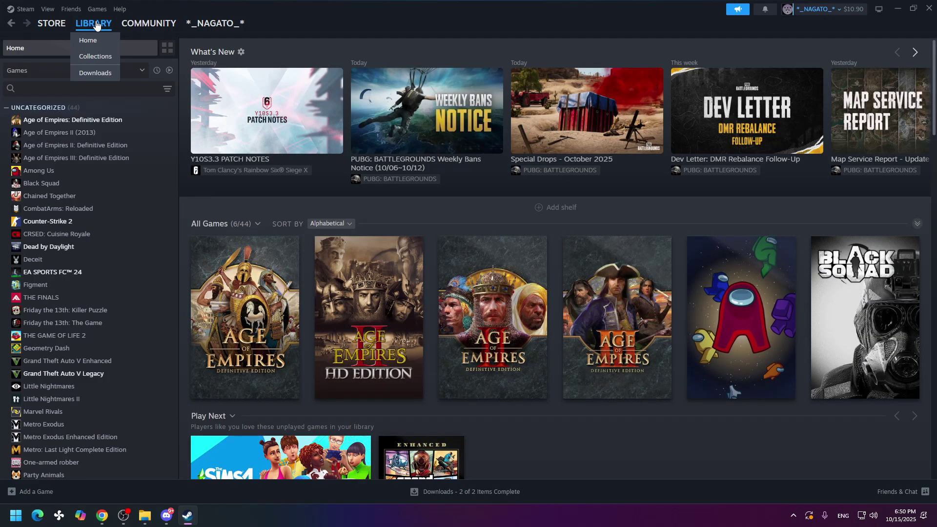
scroll(73, 220, down, 3)
scroll(73, 220, up, 3)
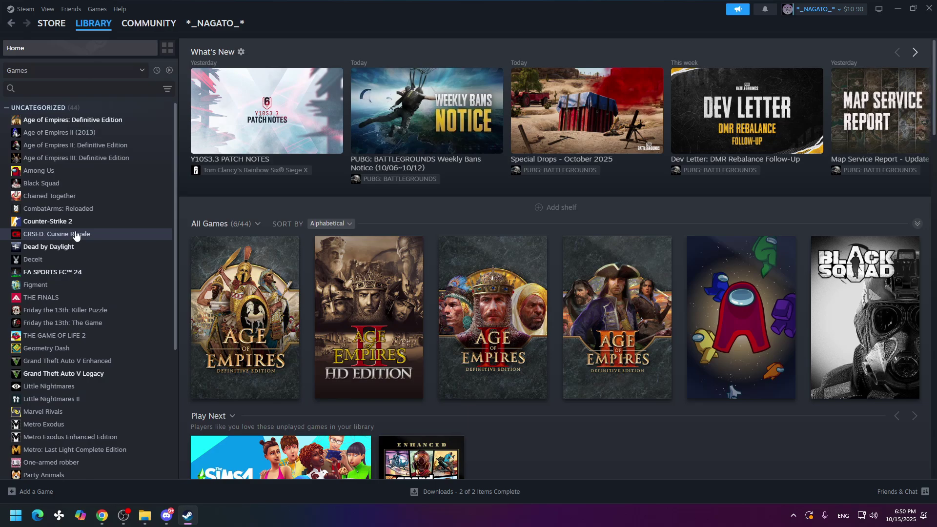
scroll(77, 227, down, 2)
scroll(88, 206, down, 3)
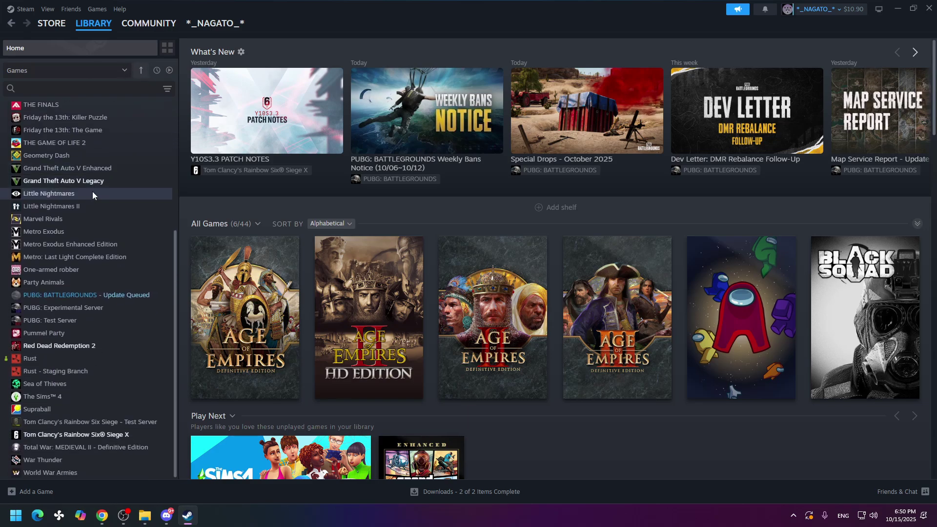
scroll(93, 195, up, 3)
scroll(73, 175, up, 3)
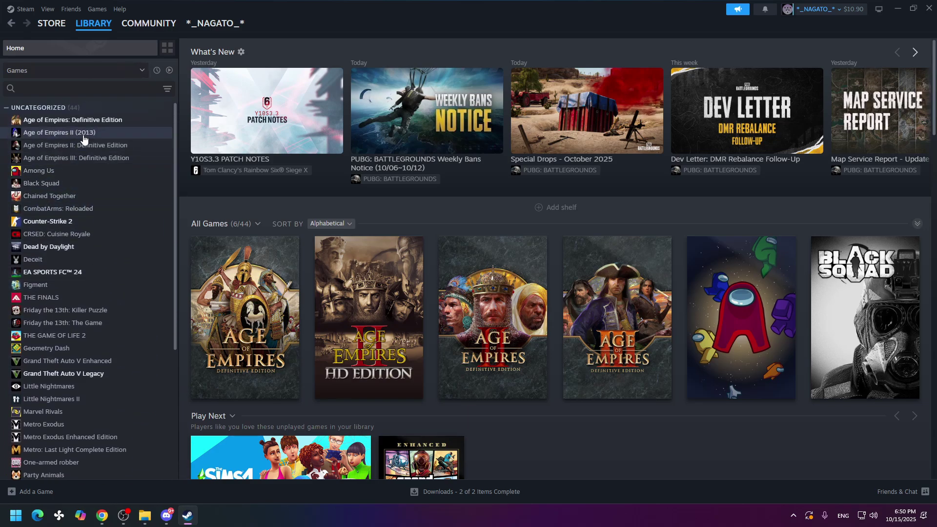